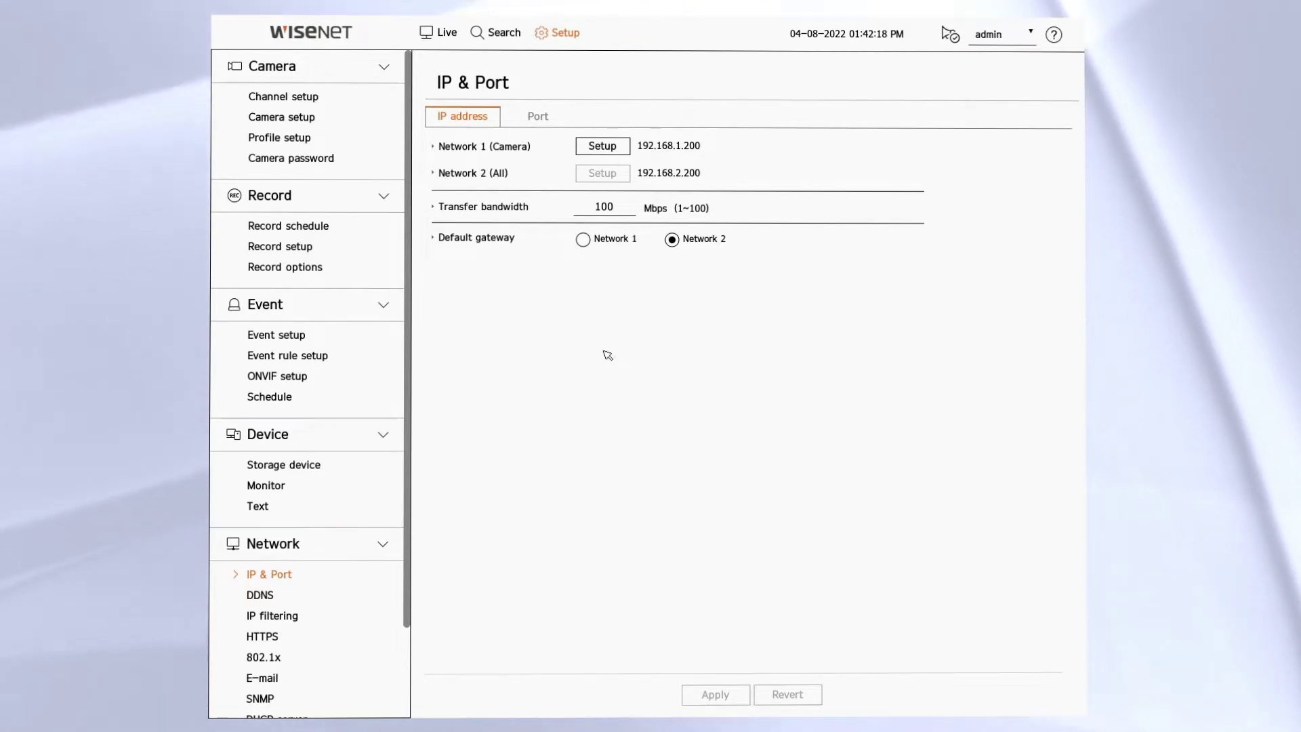
# - Open the Network 1 (Camera) address settings, showing manual IPv4 192.168.1.200 with DNS on Auto
pyautogui.click(602, 145)
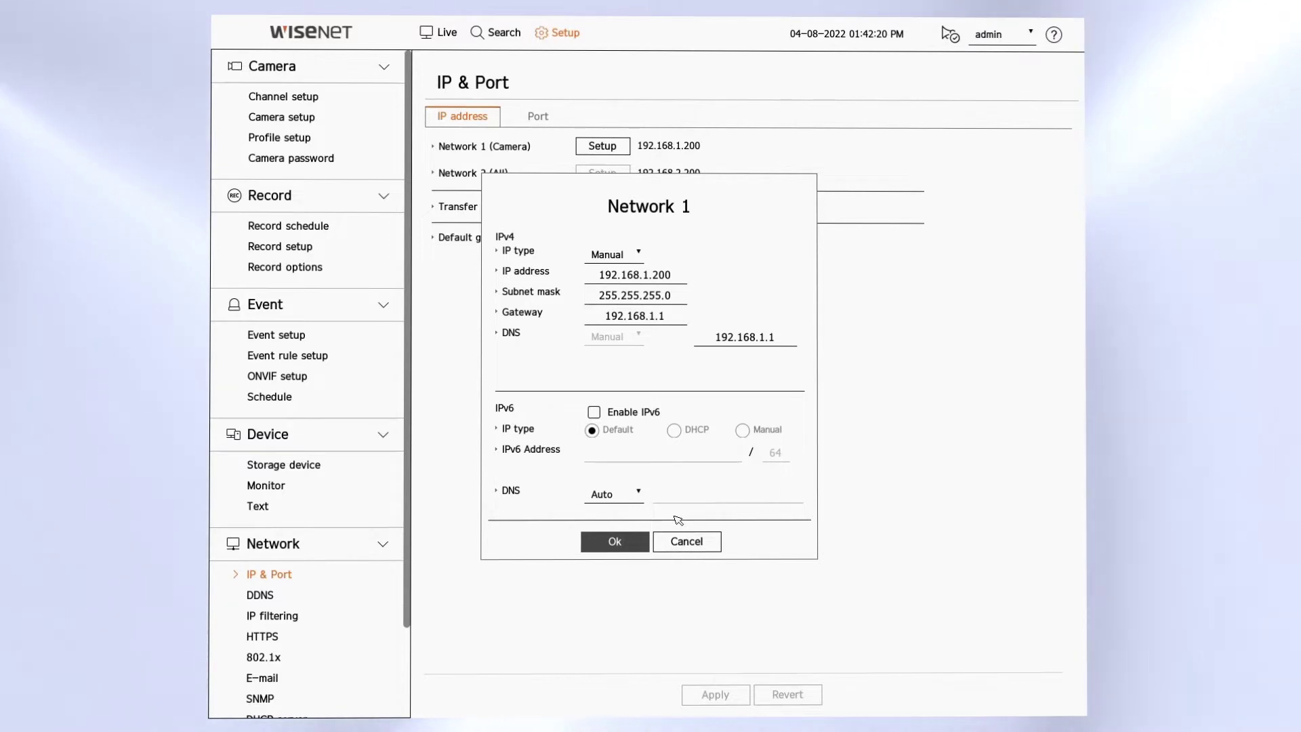
pyautogui.click(686, 542)
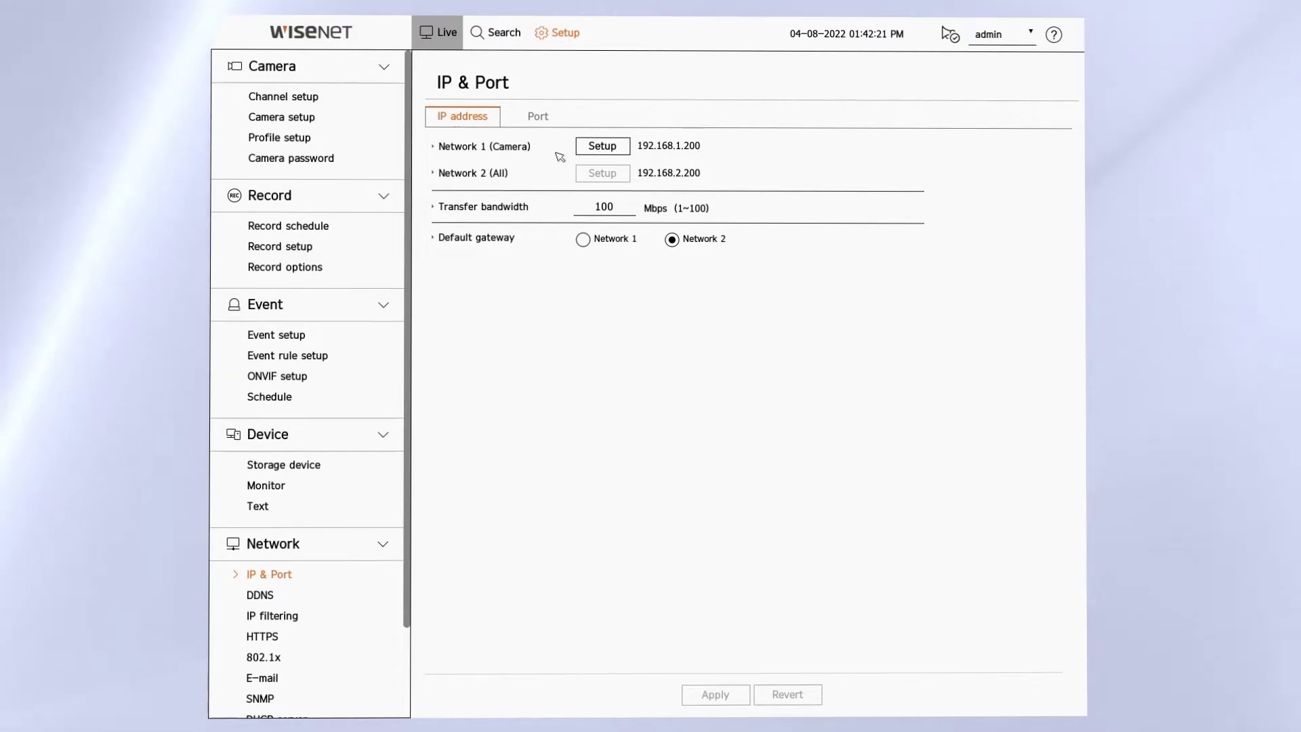
# - Review the Port tab and its protocol type options, keeping TCP
pyautogui.click(542, 117)
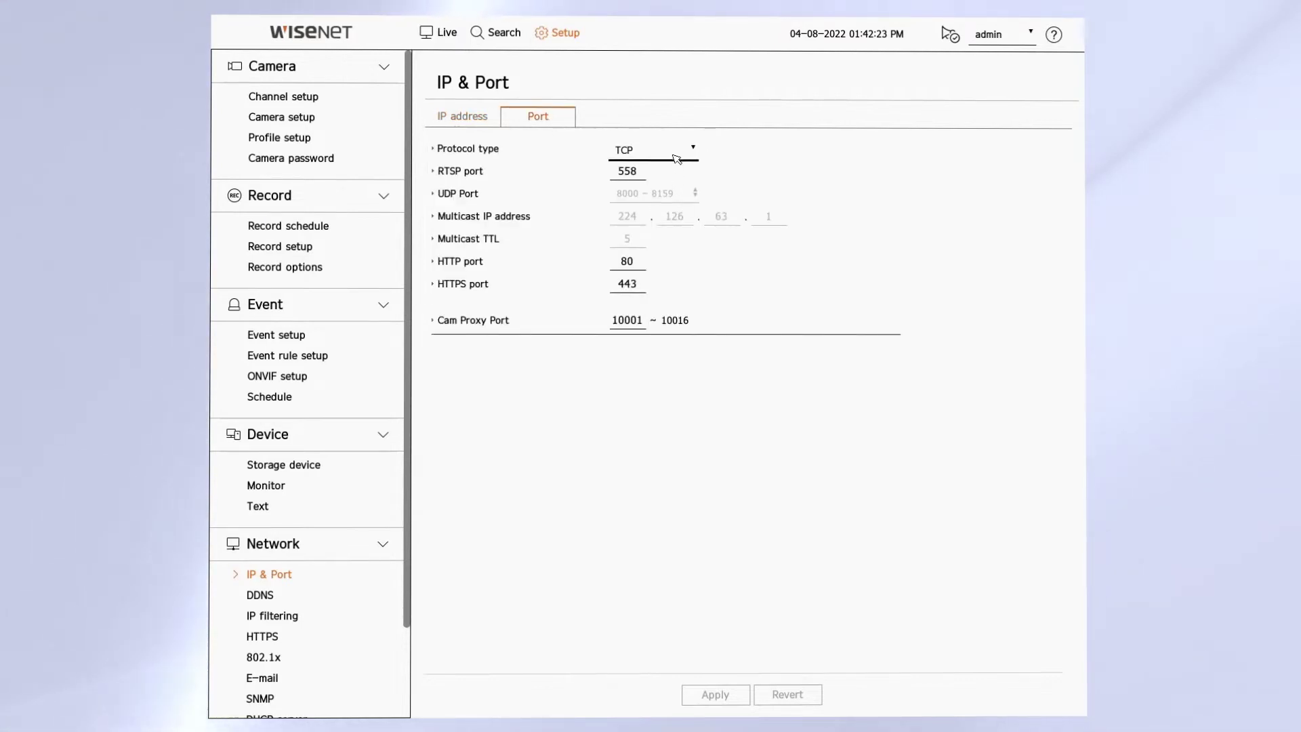
pyautogui.click(674, 150)
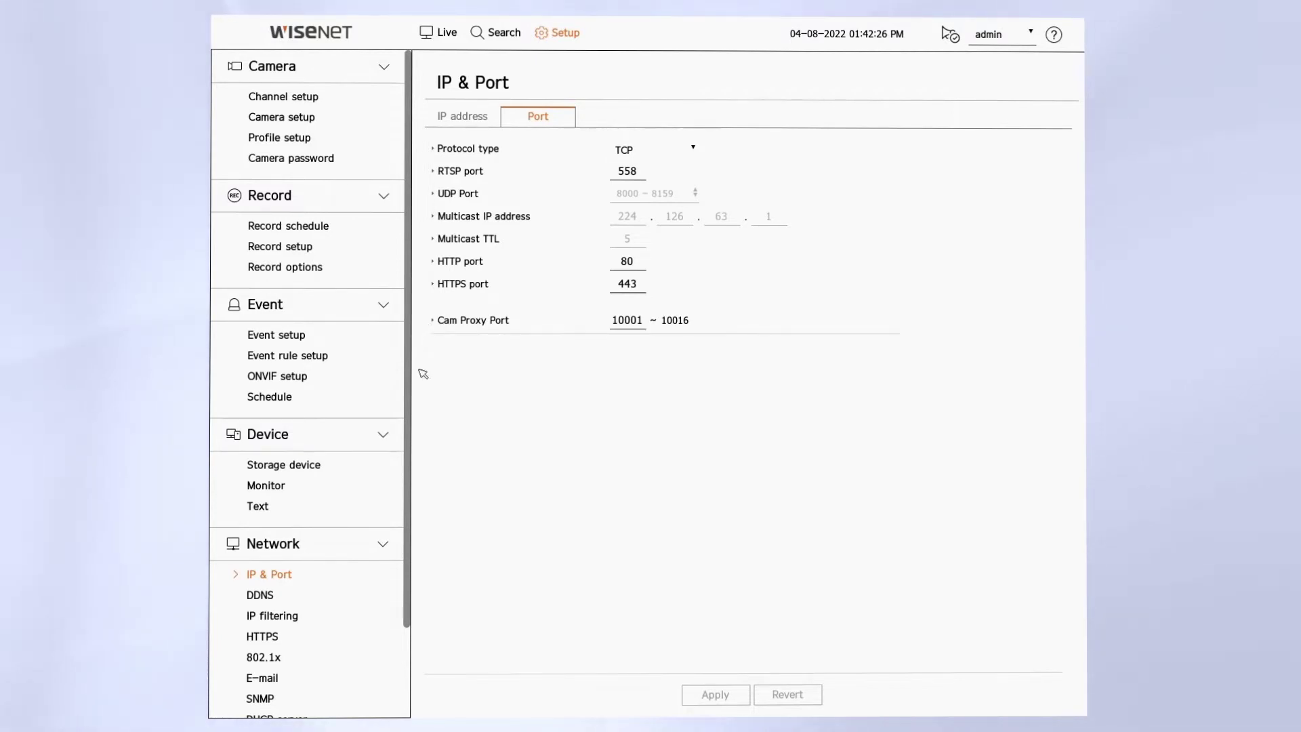
# - On the DDNS page, set Network 2's server to ddns.hanwha-security.com and enable Quick connect
pyautogui.click(273, 594)
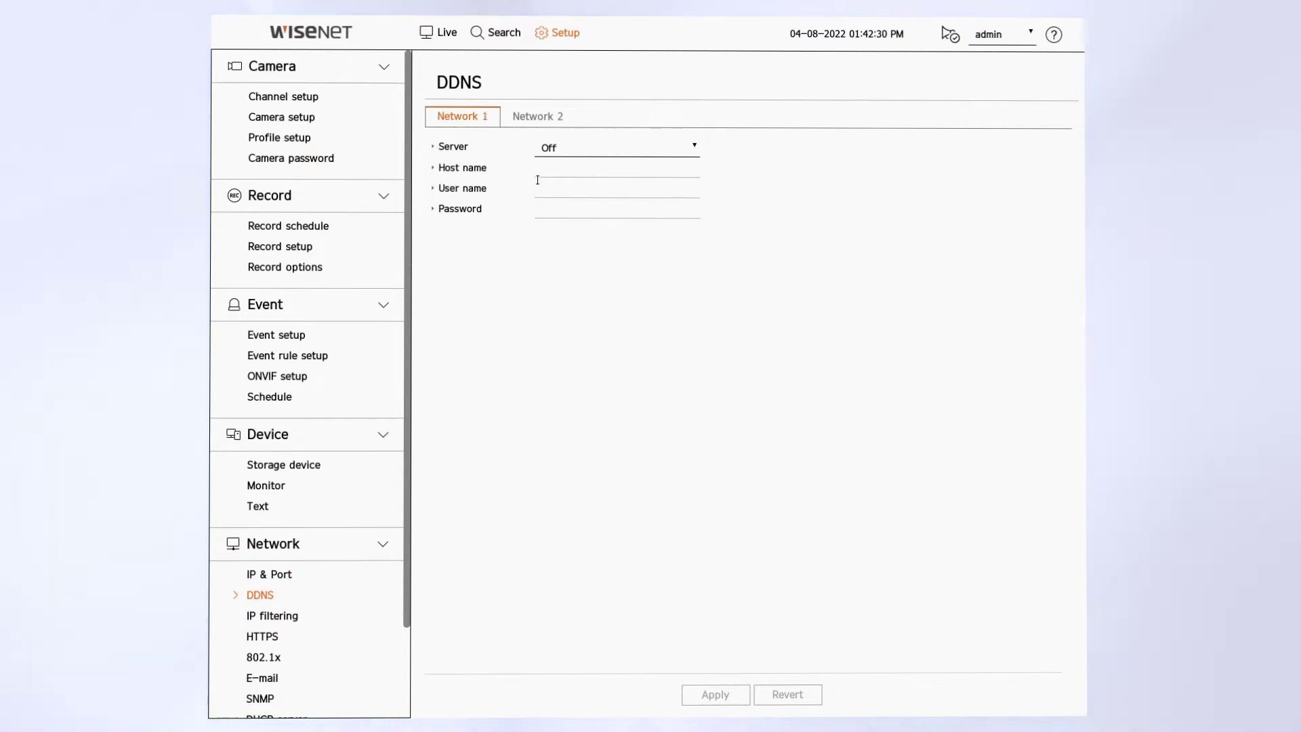
pyautogui.click(539, 117)
pyautogui.click(568, 146)
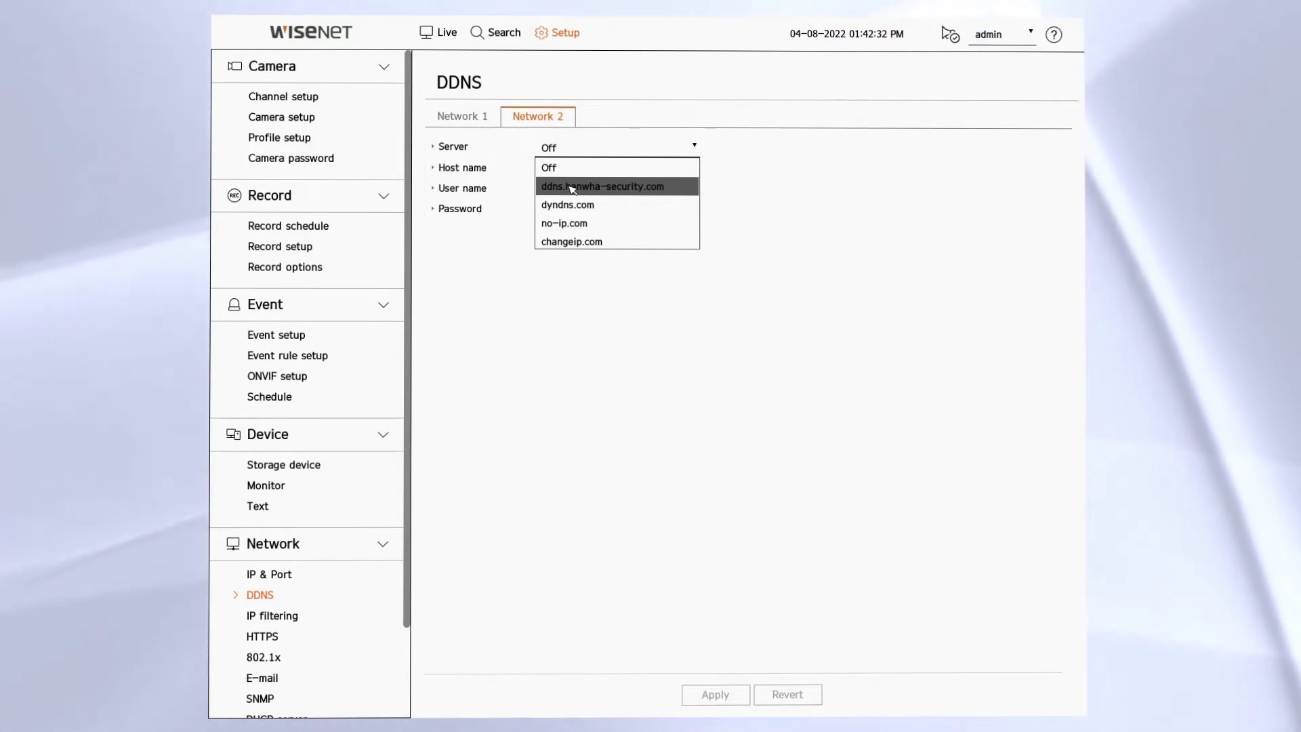
pyautogui.click(572, 189)
pyautogui.click(544, 211)
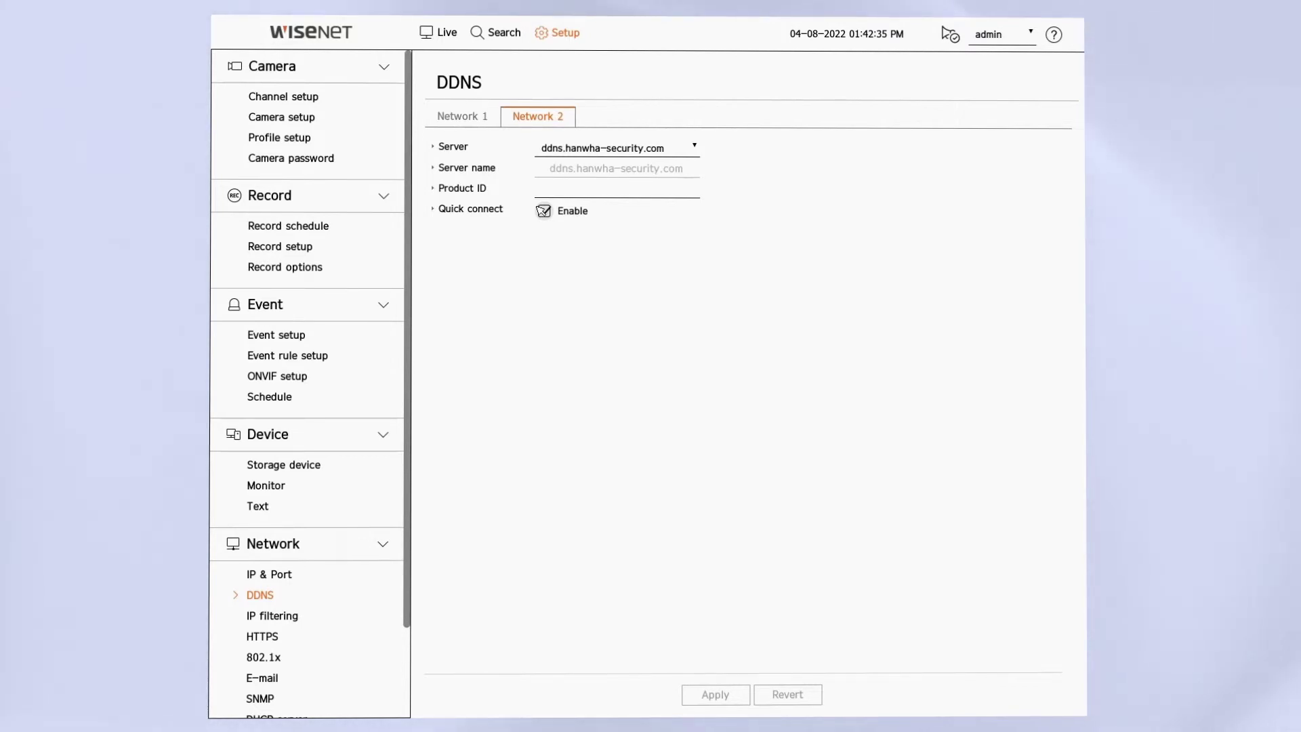
# - Open IP filtering, set to Deny registered IP with an empty IPv4 list
pyautogui.click(273, 617)
pyautogui.scroll(-2, 310, 610)
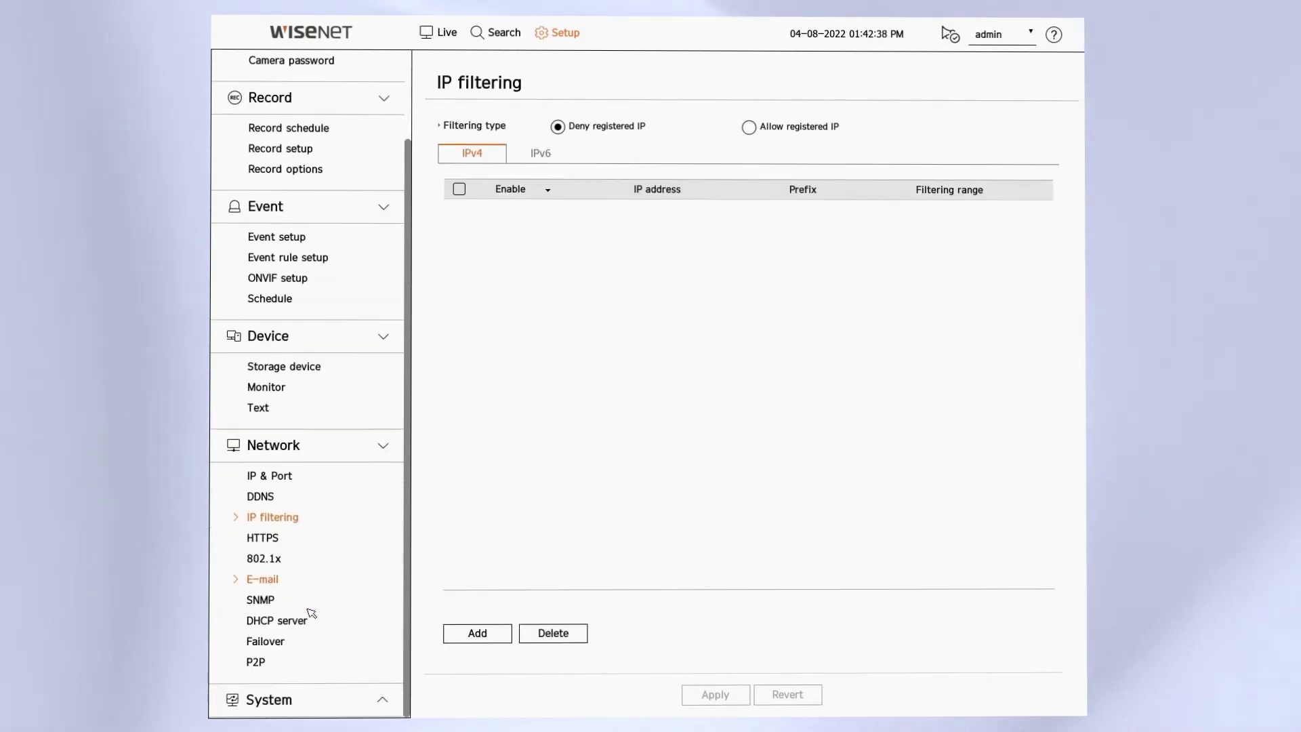
# - Open the HTTPS page, showing HTTPS ON, HTTP ON and a private certificate
pyautogui.click(263, 539)
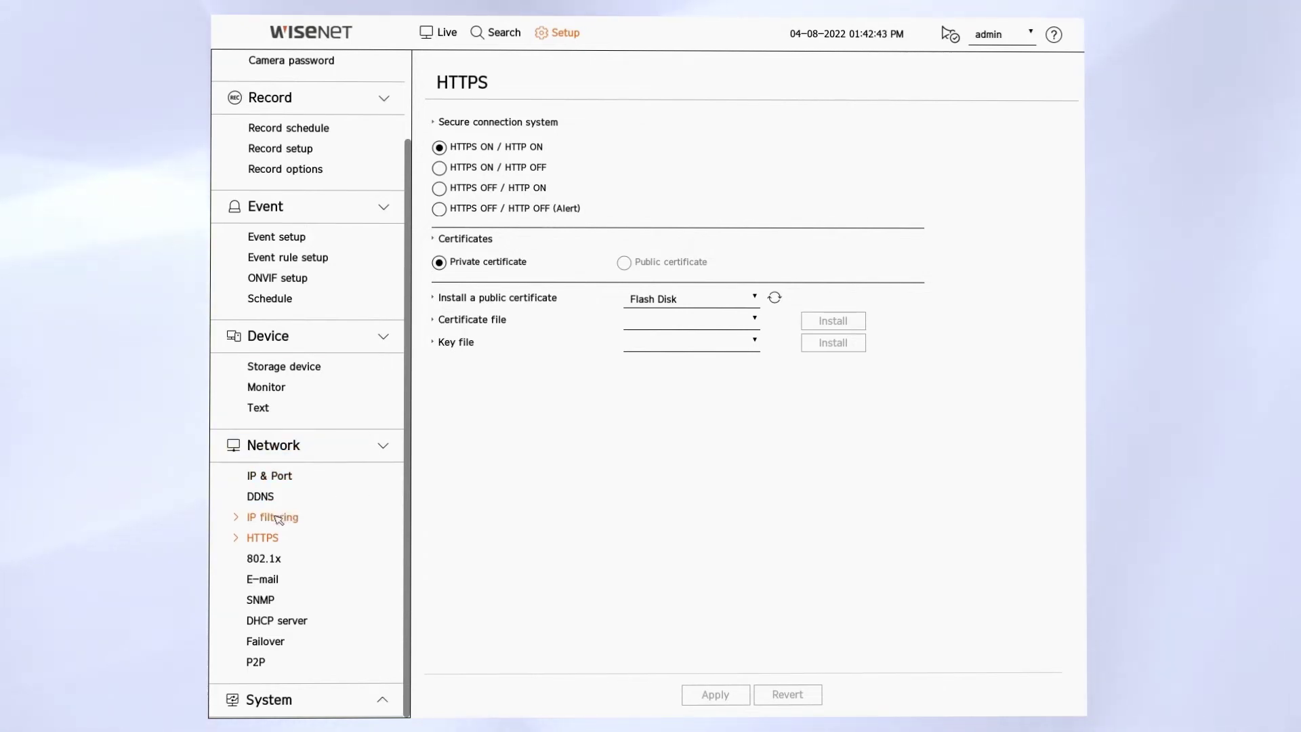
pyautogui.click(263, 561)
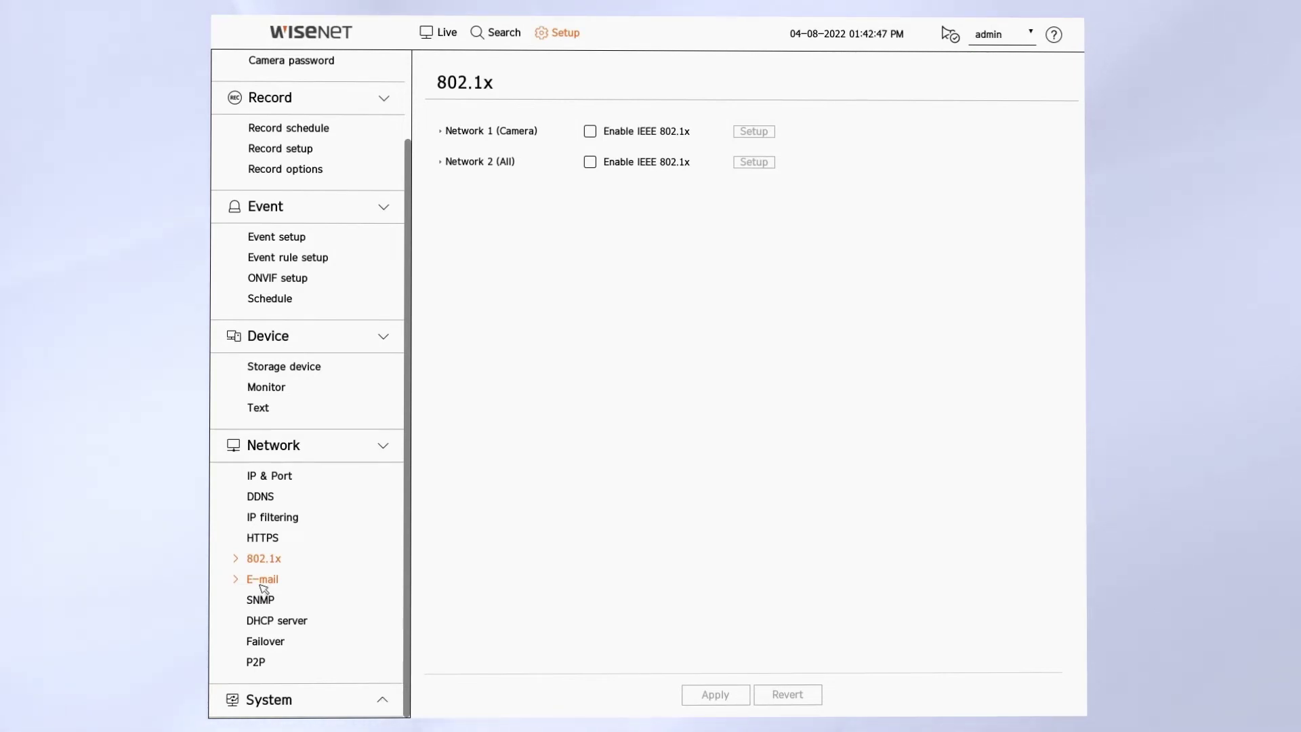
# - In E-mail settings, enable SMTP authentication using TLS (if available) on port 465
pyautogui.click(261, 582)
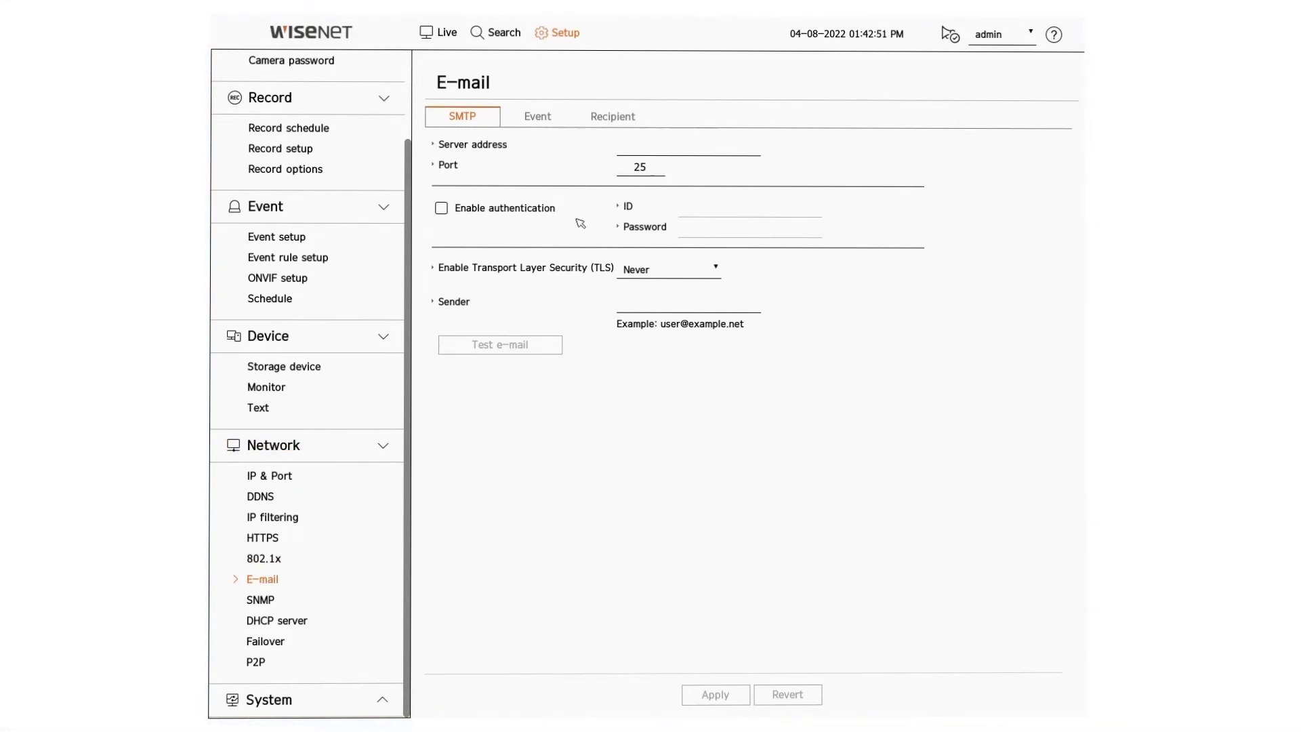
pyautogui.click(544, 210)
pyautogui.click(673, 280)
pyautogui.click(669, 291)
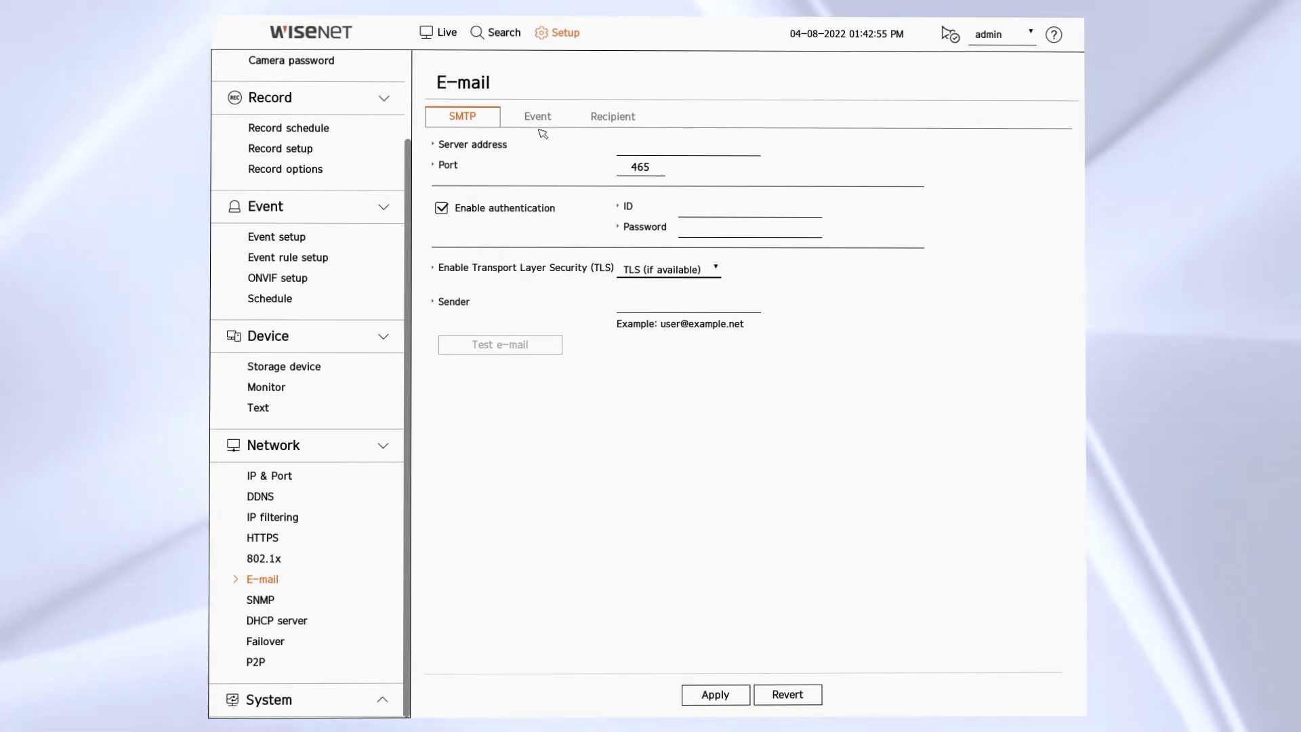
# - Check the event delivery interval, then add recipient group Group 1 containing User 1
pyautogui.click(536, 117)
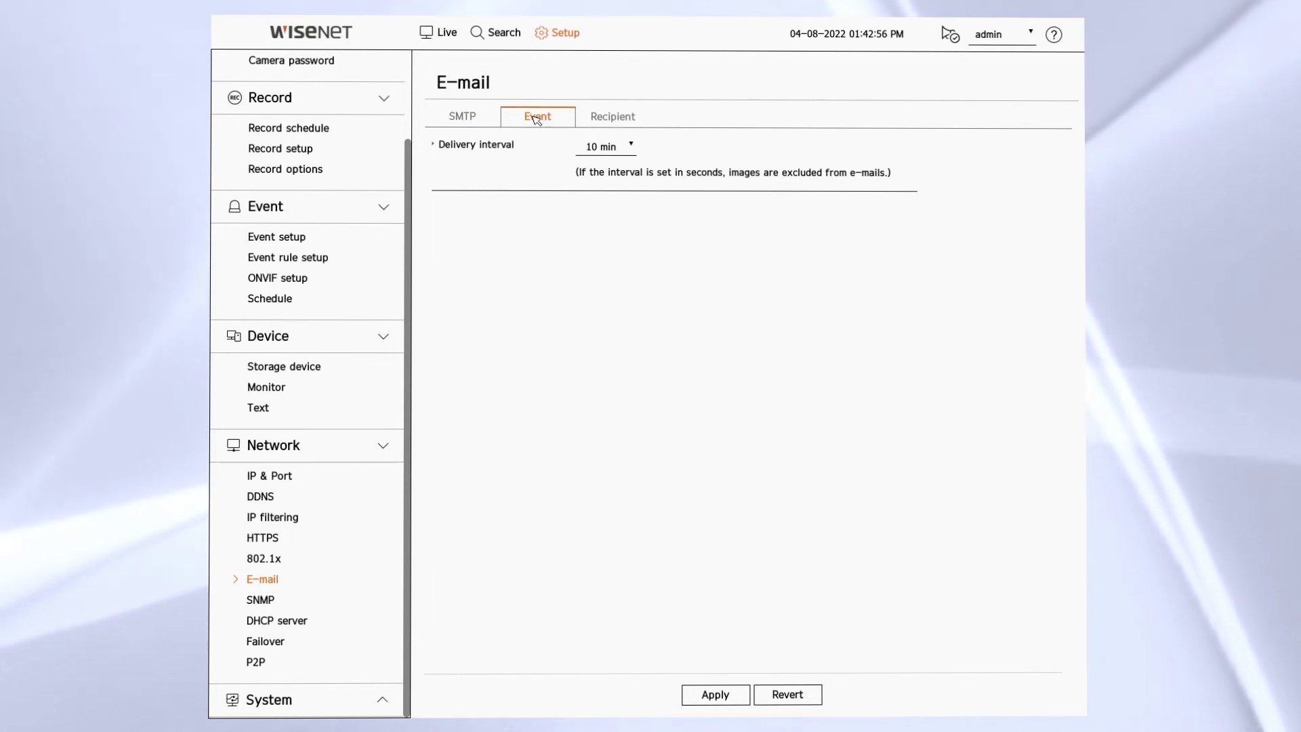
pyautogui.click(613, 118)
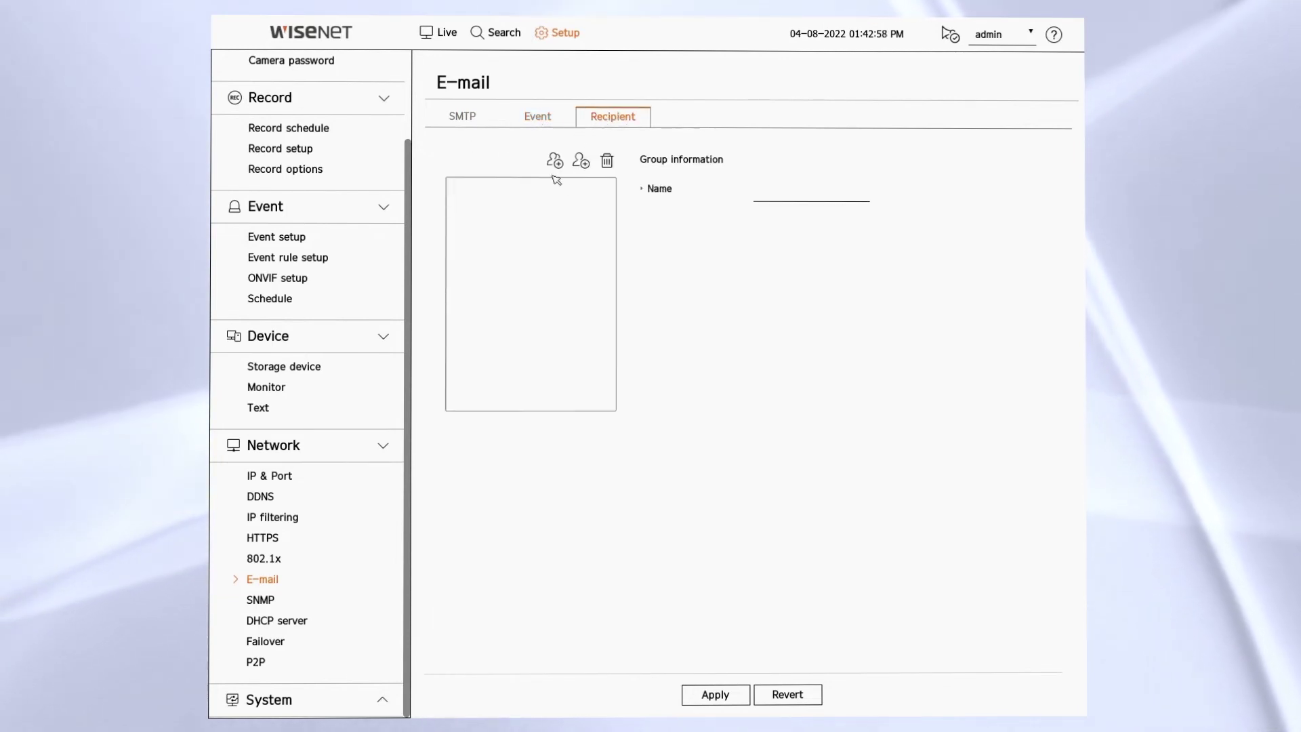
pyautogui.click(555, 161)
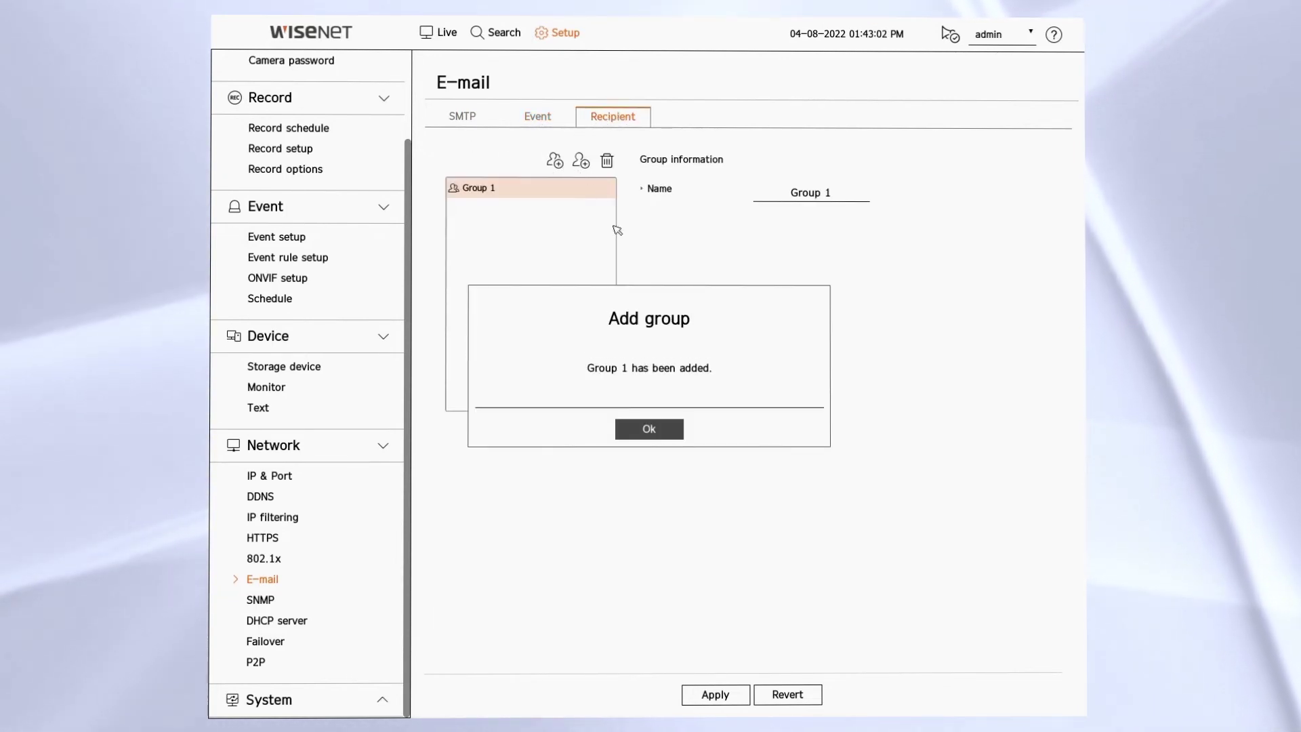
pyautogui.click(650, 430)
pyautogui.click(581, 160)
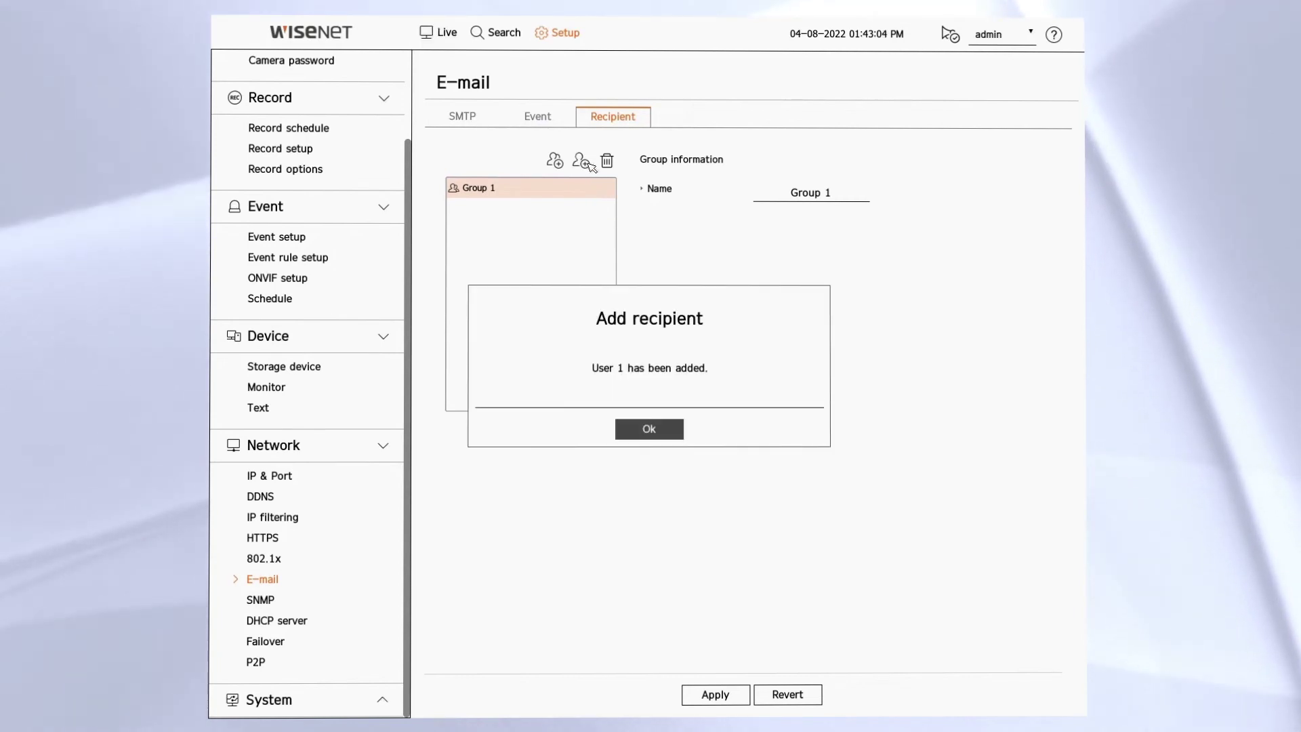
pyautogui.click(649, 429)
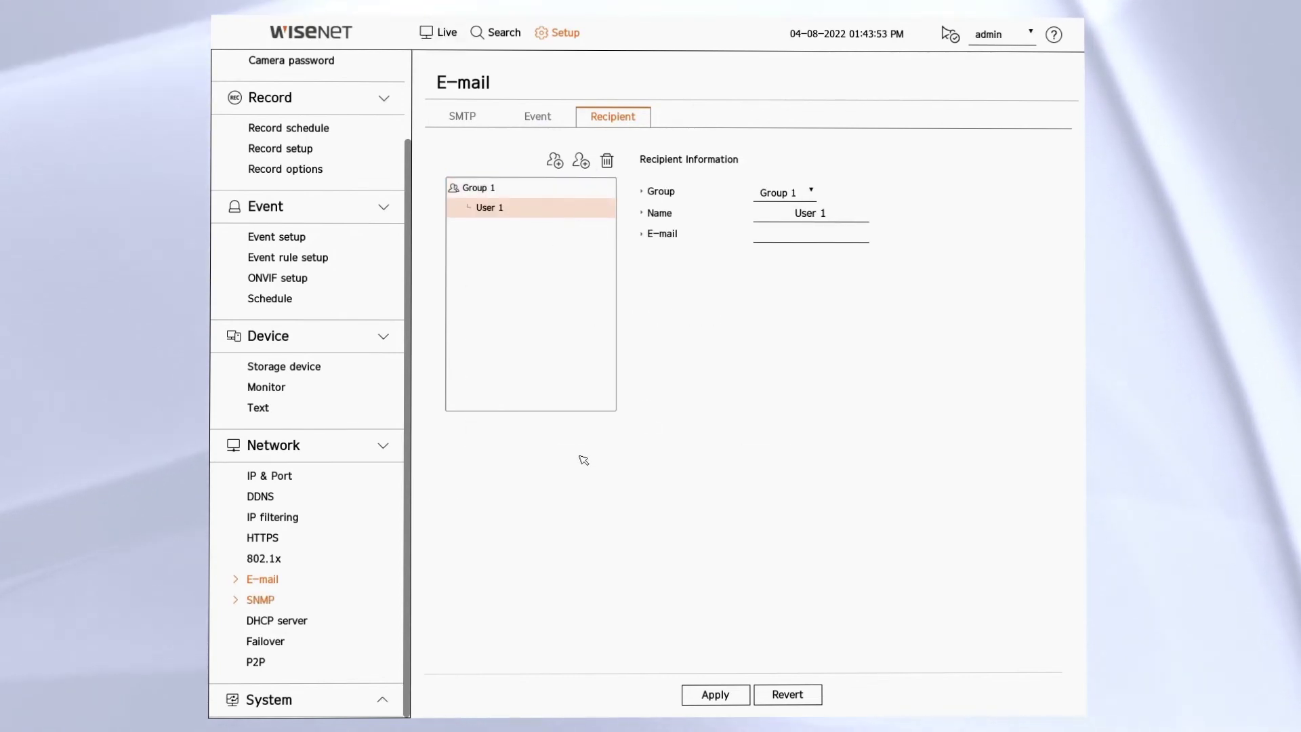
pyautogui.click(260, 599)
# - Open Network 1 (Camera) DHCP setup: IPv4 running, range 192.168.1.2–192.168.1.254, 86400-second lease
pyautogui.click(264, 620)
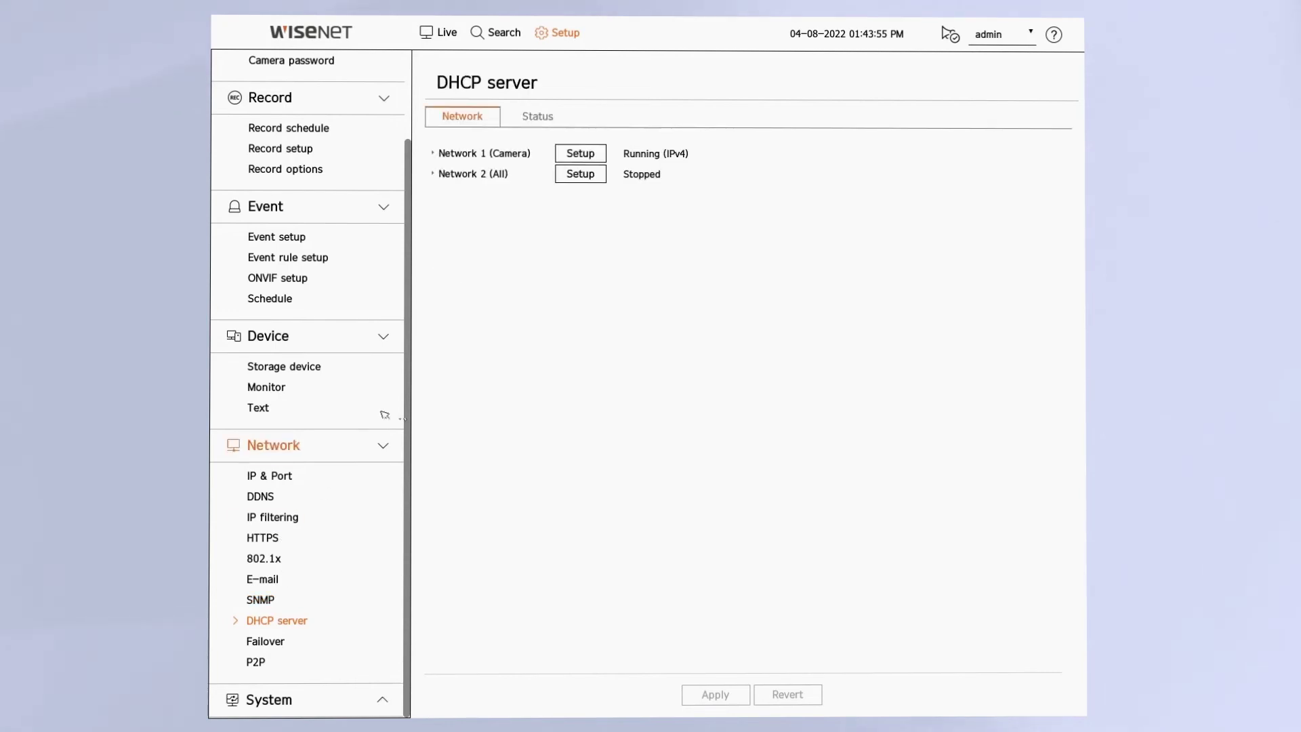
pyautogui.click(580, 154)
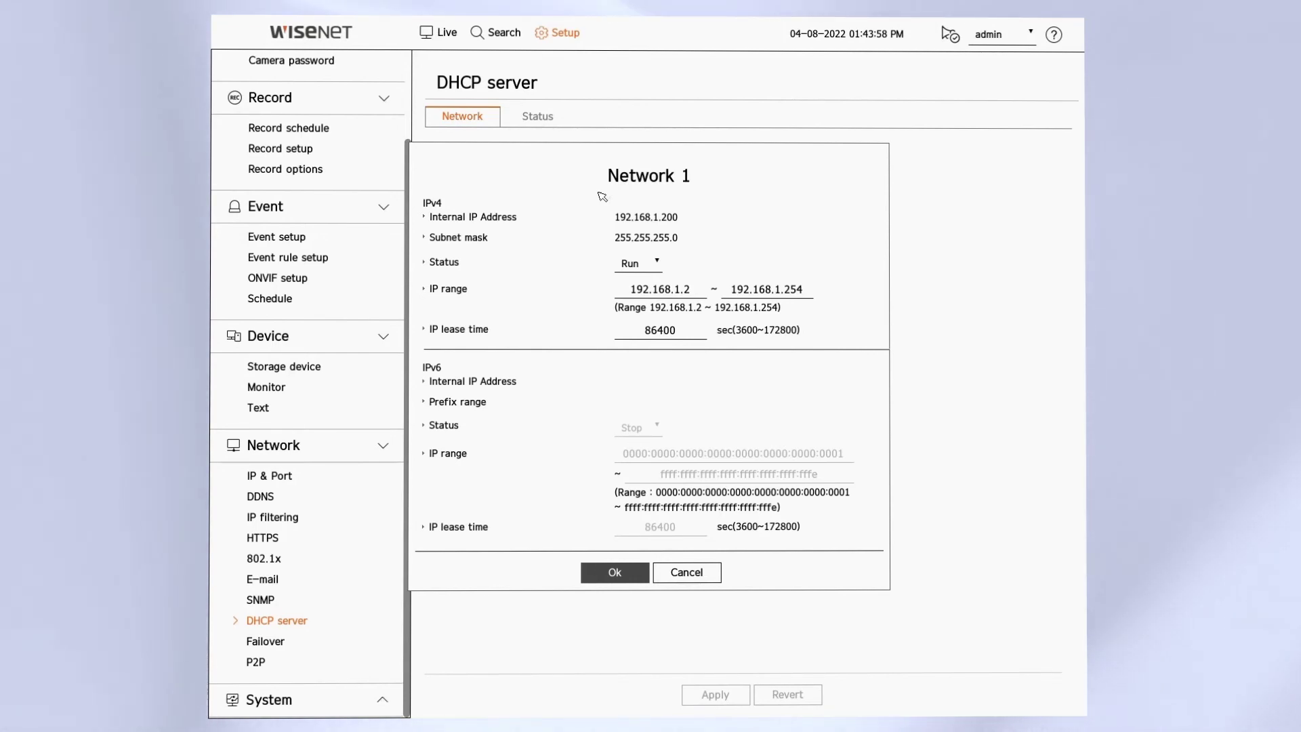
# - Cancel the Network 1 DHCP dialog and select the 192.168.1.2 lease on the Status tab
pyautogui.click(687, 572)
pyautogui.click(543, 118)
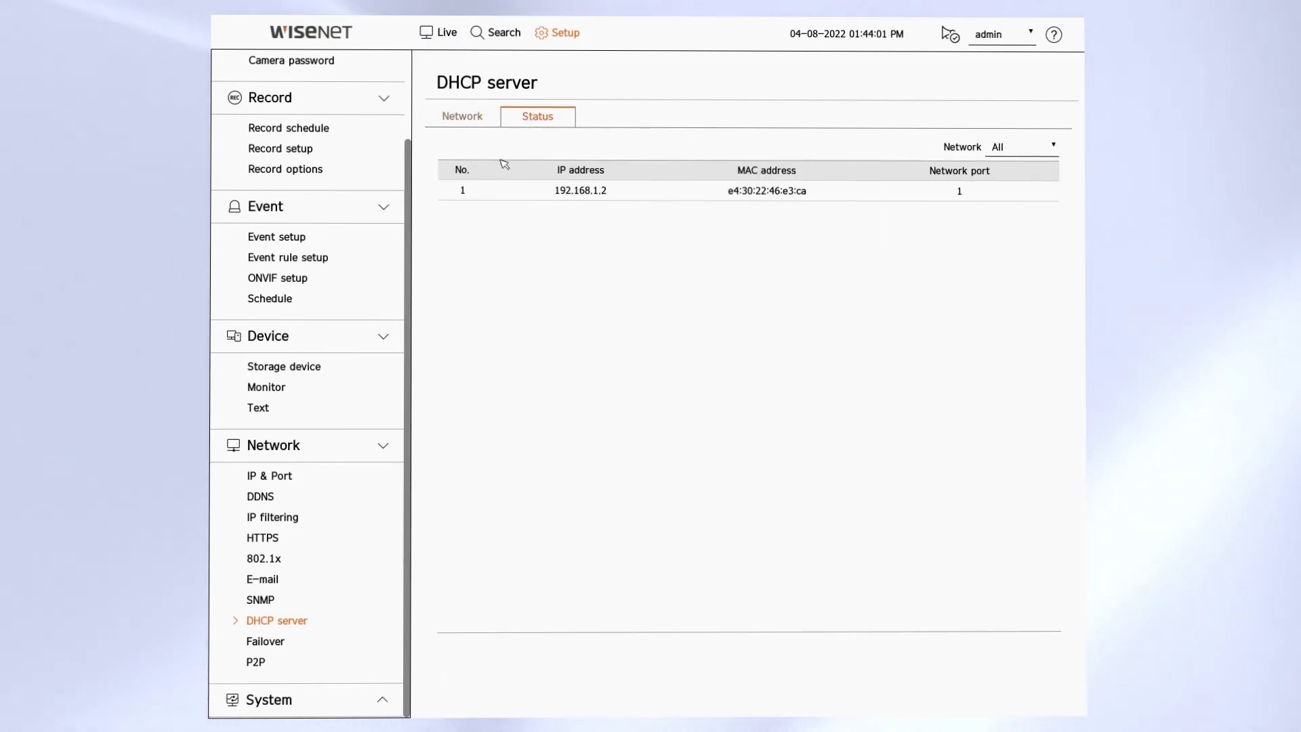
pyautogui.click(526, 199)
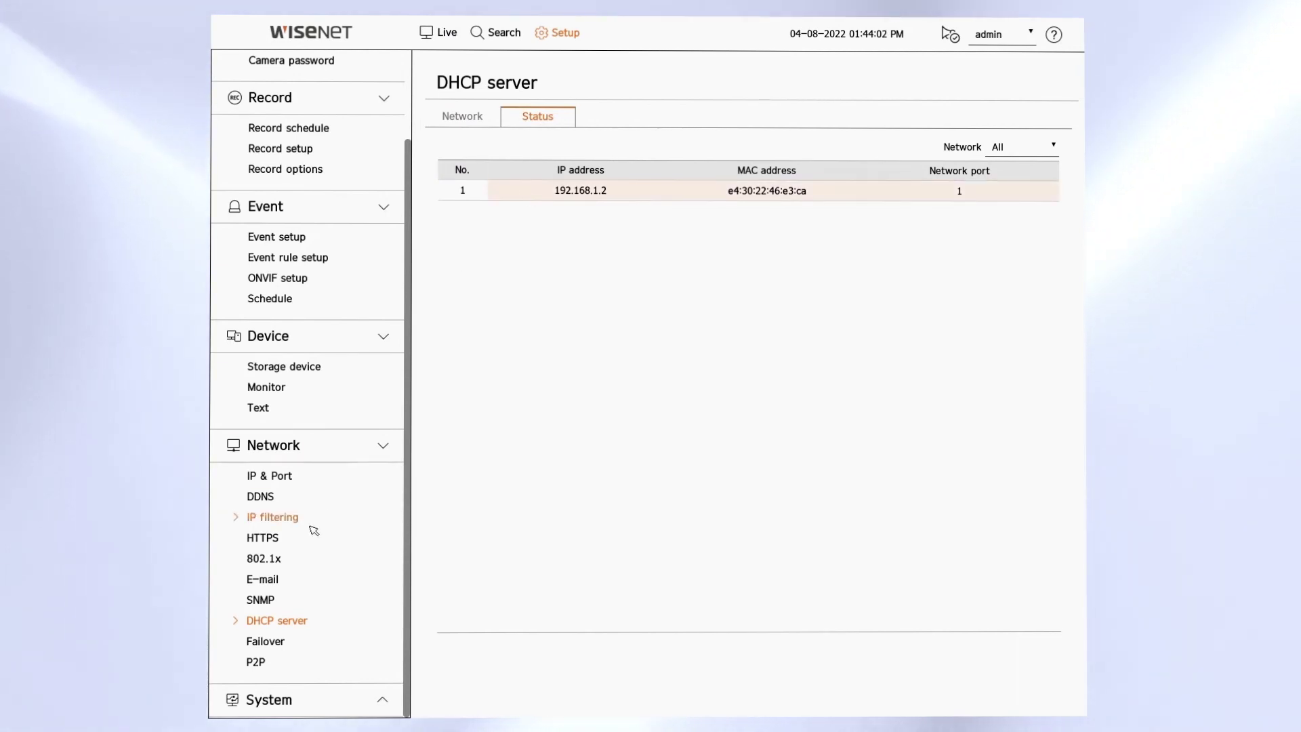
# - Open the Failover page, showing Active mode and Connected status
pyautogui.click(269, 642)
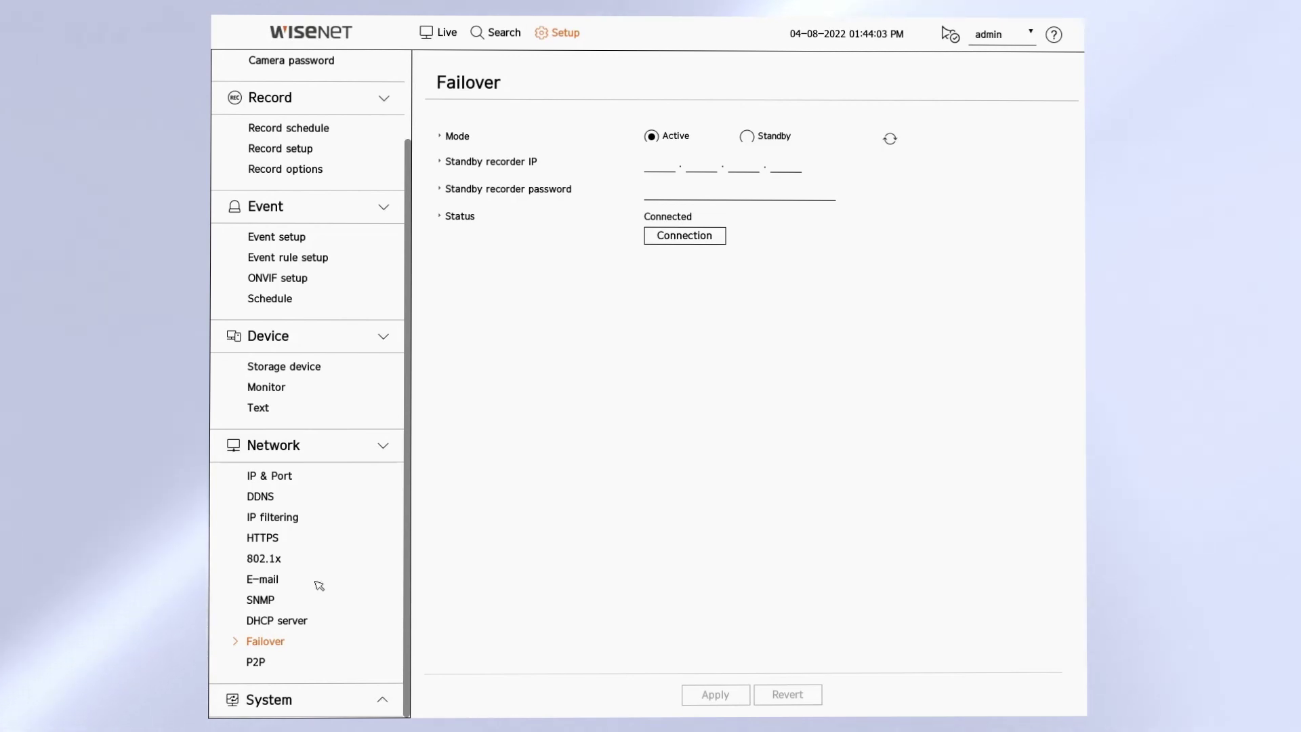
# - Go to the P2P page, with P2P enabled and a QR code for the mobile app
pyautogui.click(285, 663)
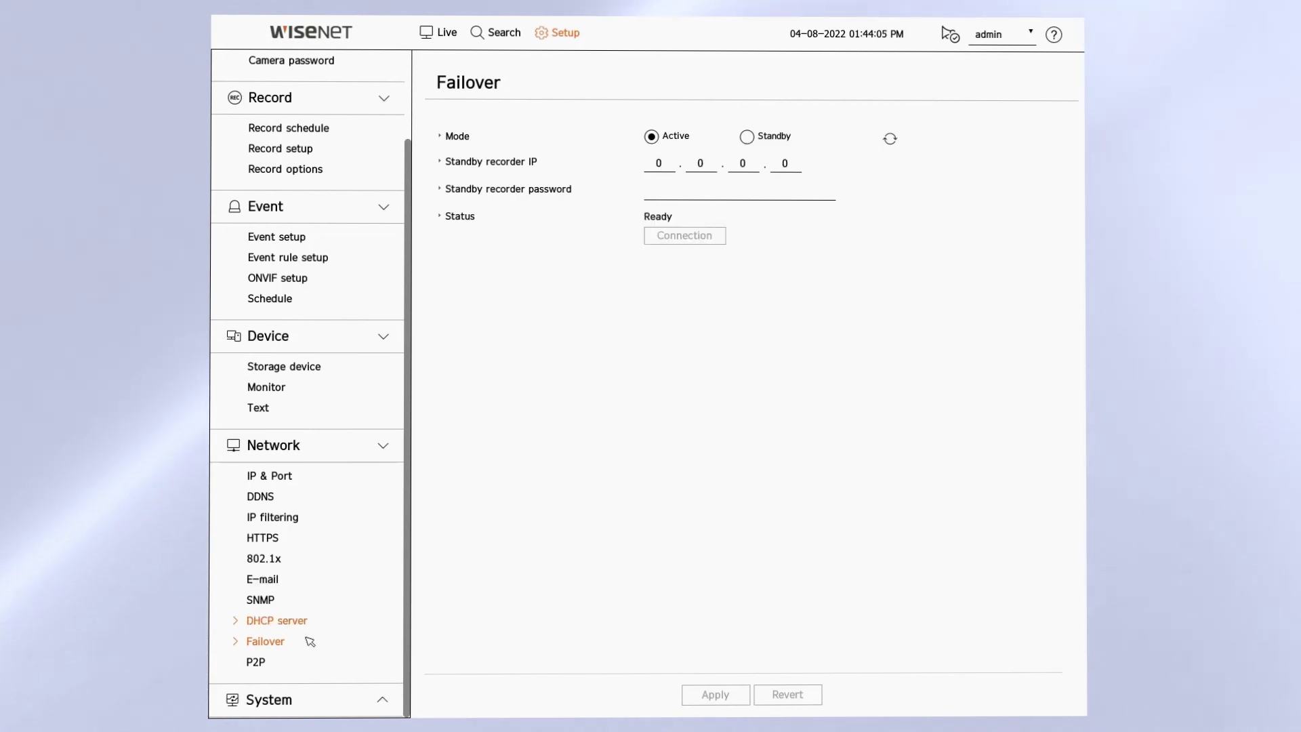